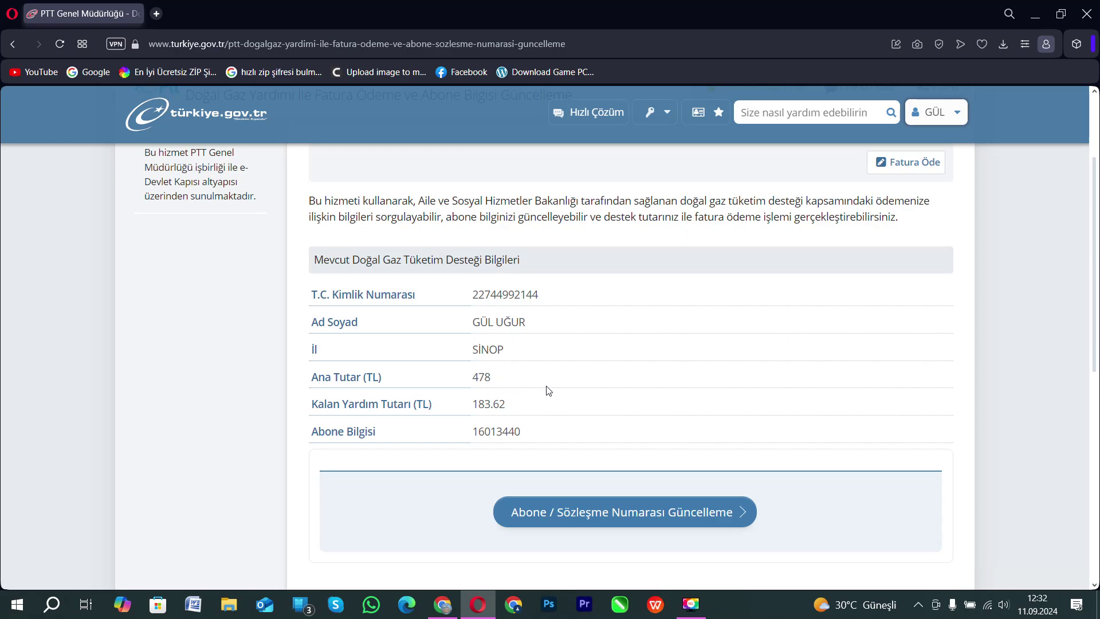
Start paying the natural gas bill with the 183.62 TL aid using Fatura Öde.
scroll(415, 431, "up", 3)
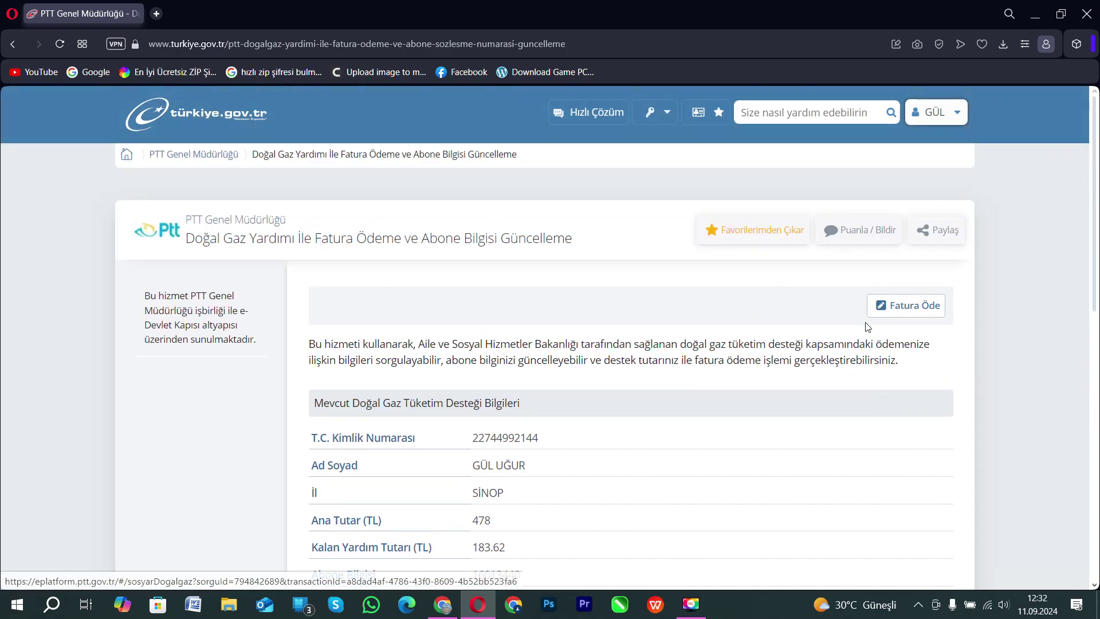
left_click(916, 310)
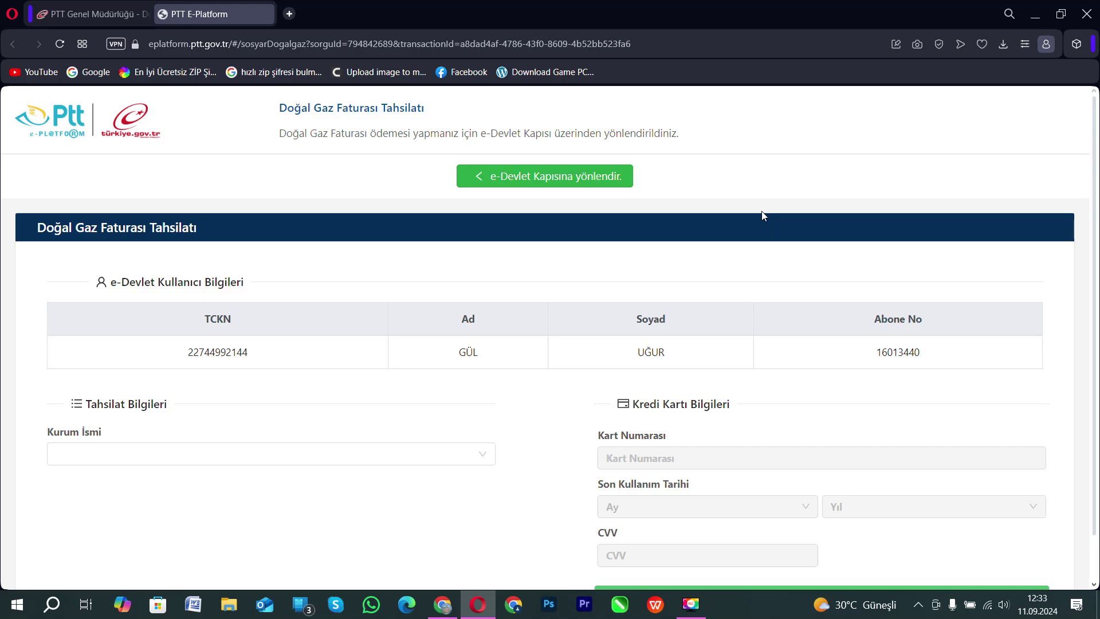
Select AKMERCAN GAZ as the institution, query its debt, and dismiss the H3 subscriber error.
left_click(429, 455)
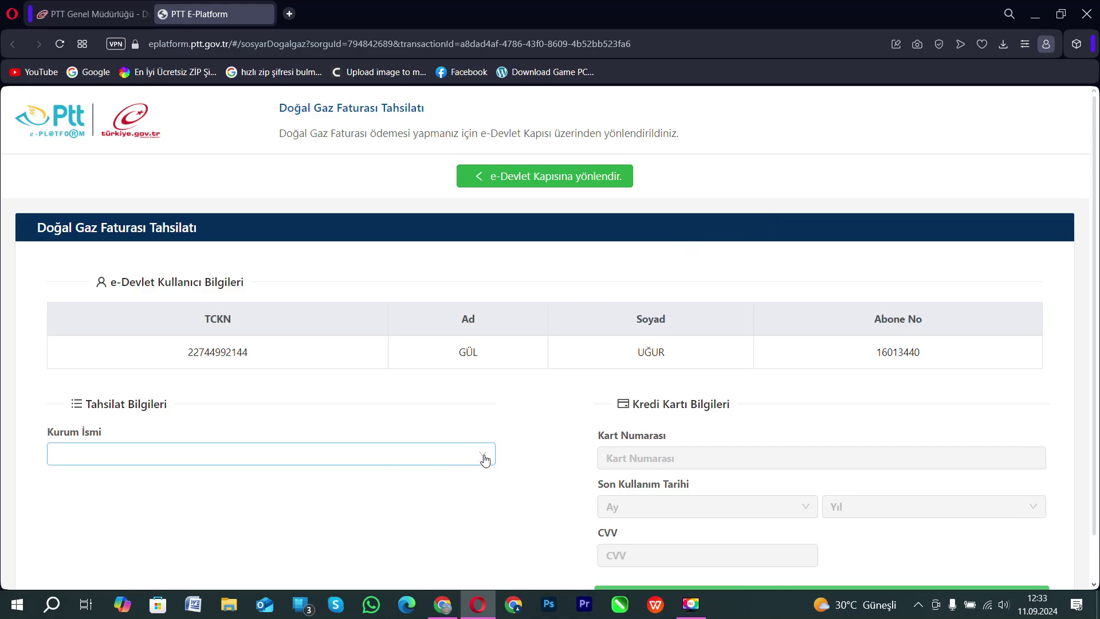
left_click(484, 460)
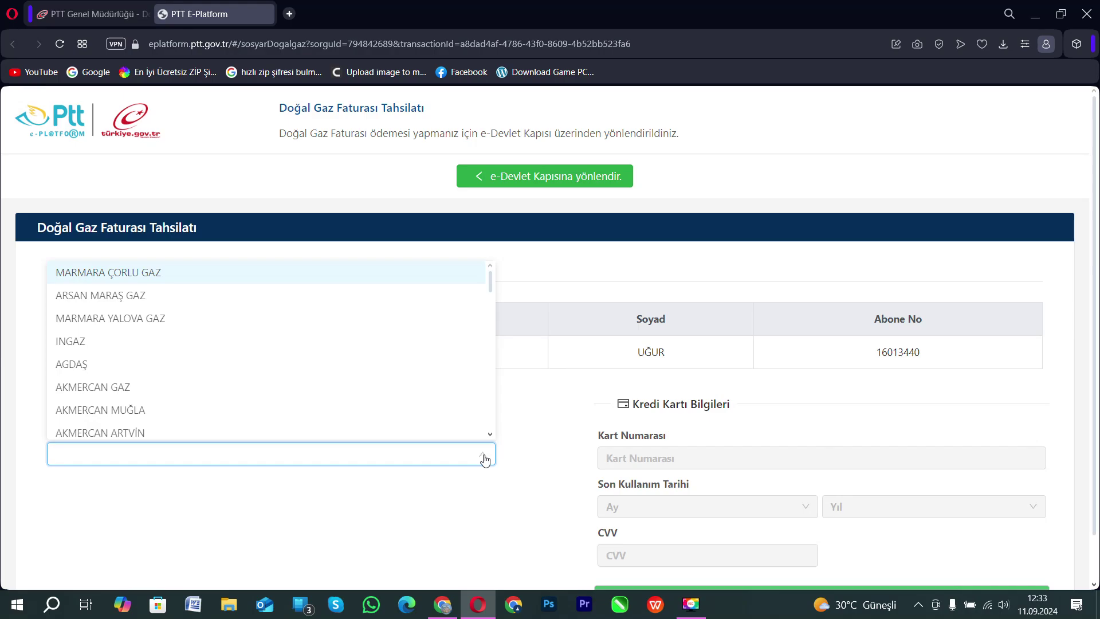
left_click(140, 389)
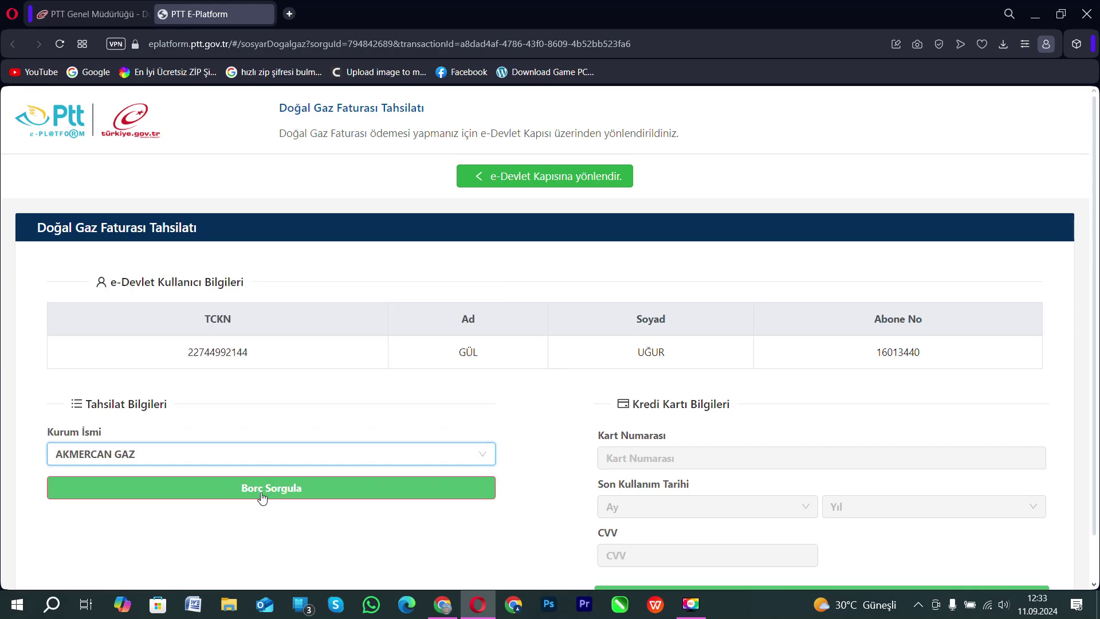
left_click(294, 490)
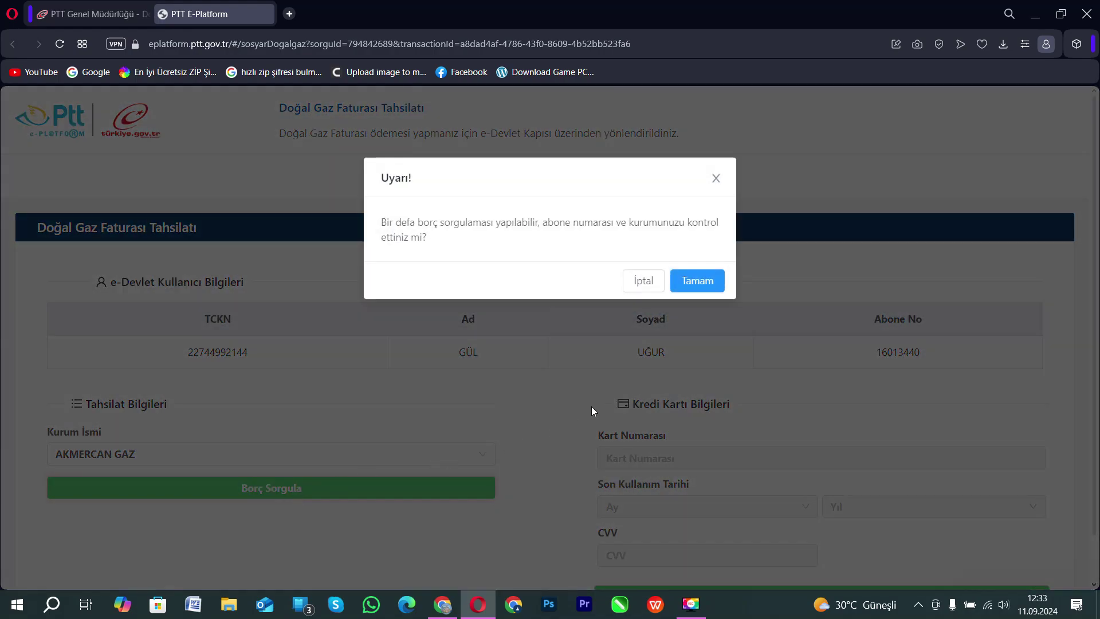
left_click(713, 287)
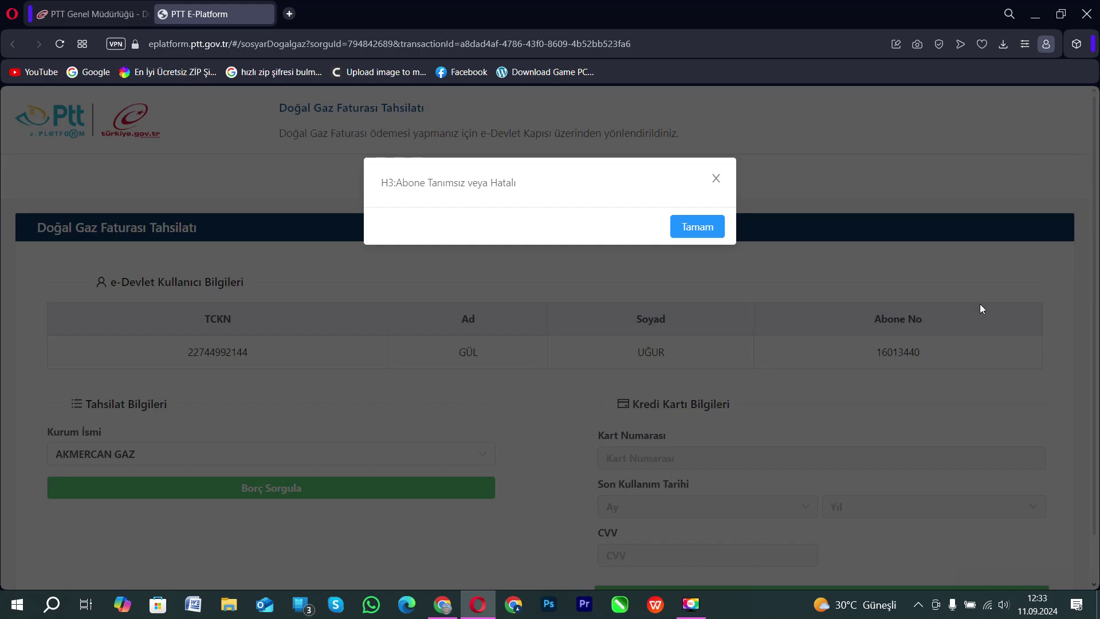
left_click(694, 229)
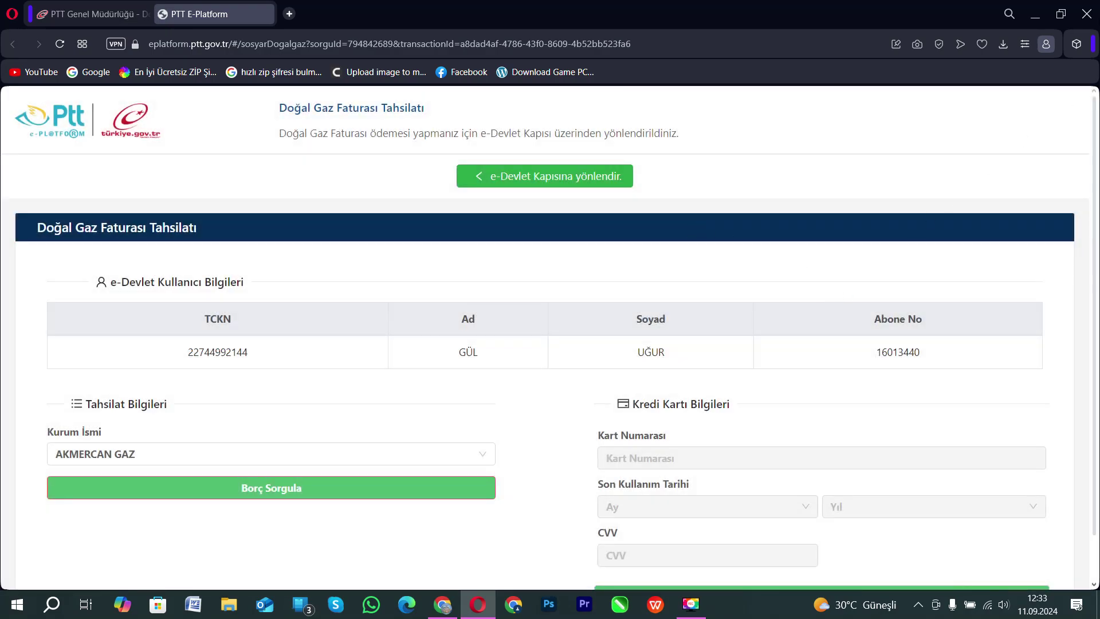
Close the gas payment window and search 'elektirik' to open PTT's Elektrik Yardımı ile Fatura Ödeme service.
left_click(1088, 14)
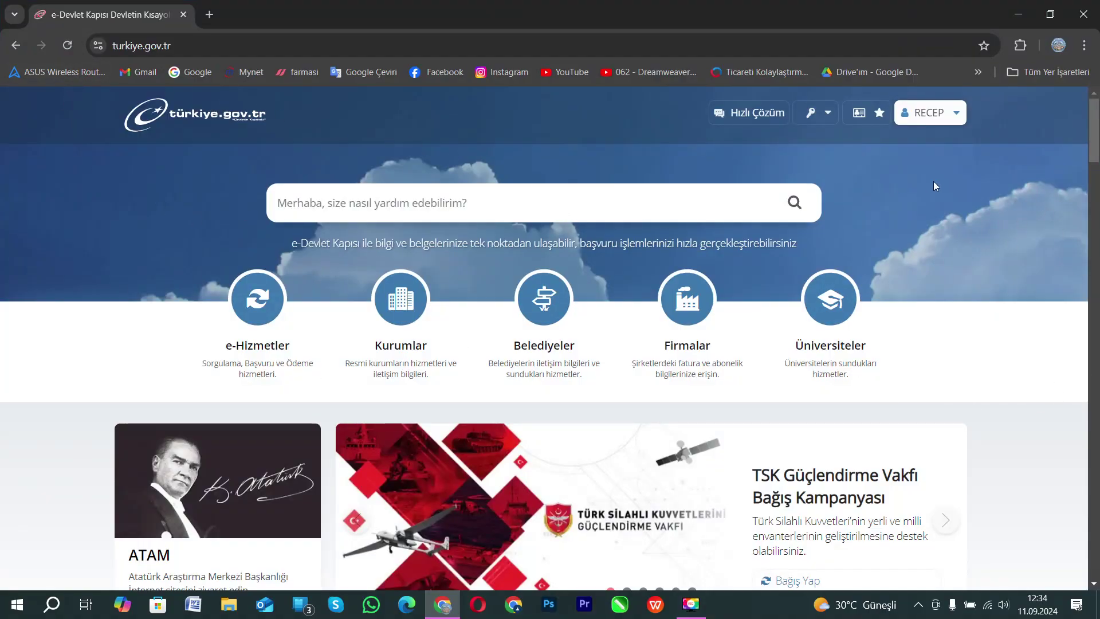
left_click(433, 200)
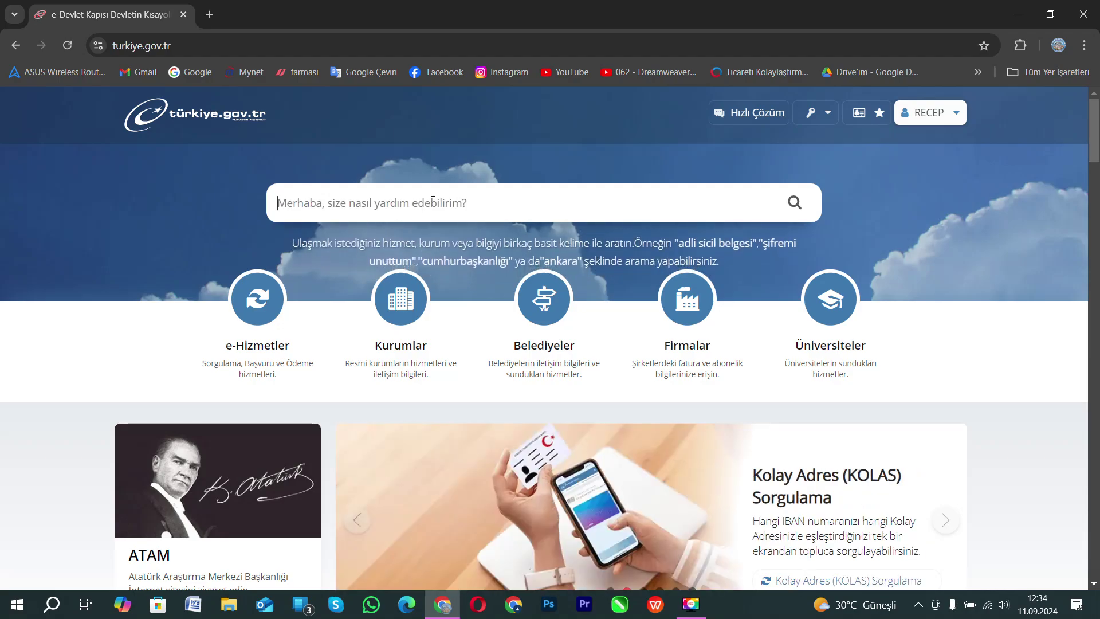
type("elekti")
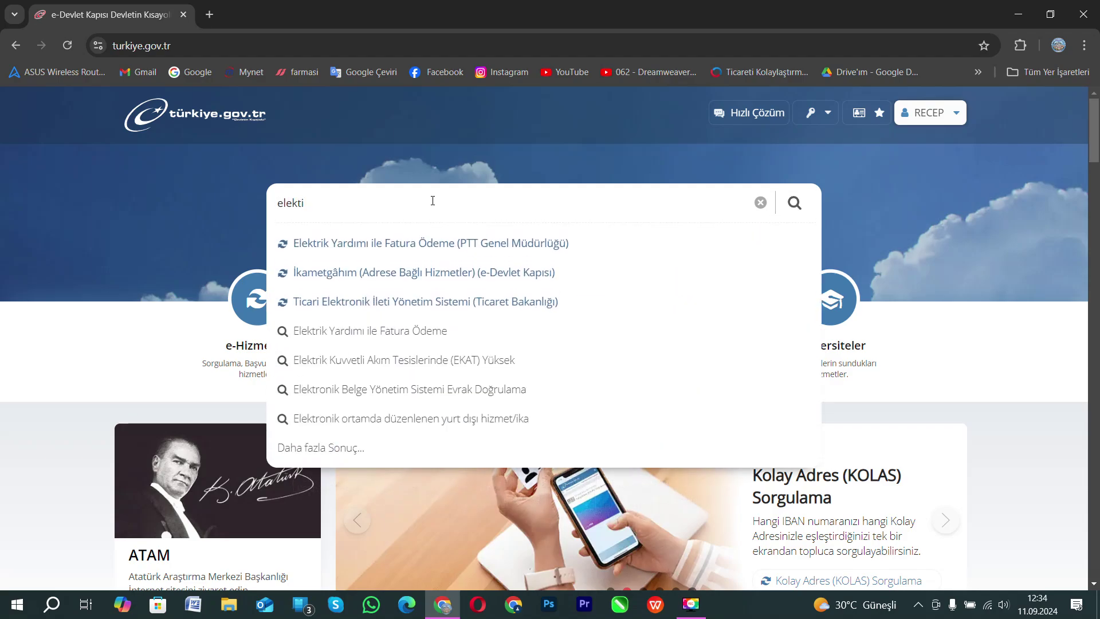
type("rik")
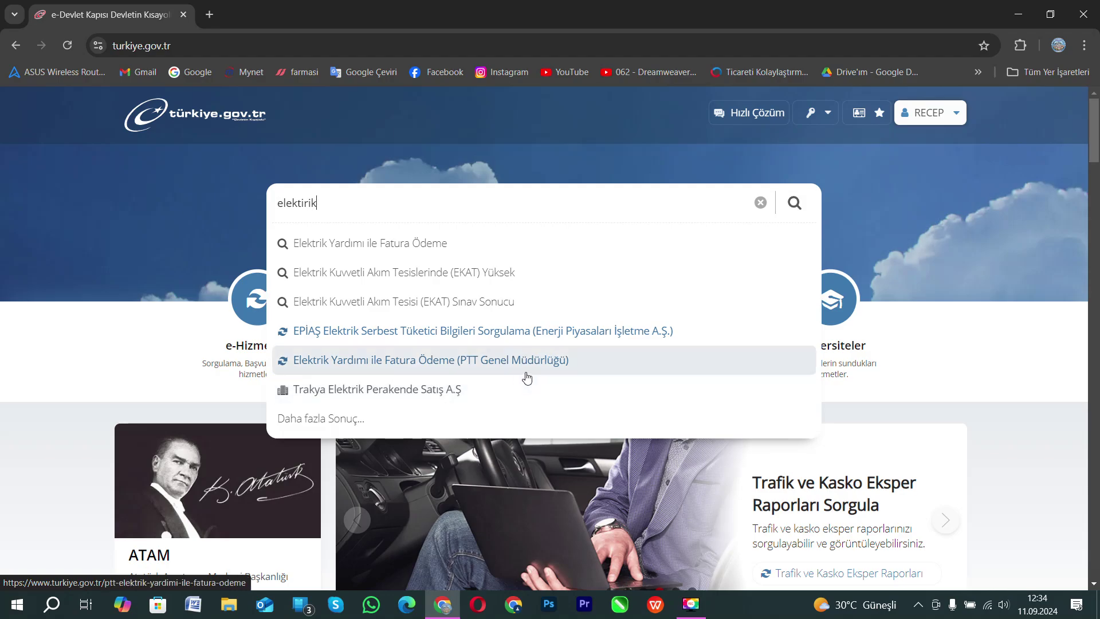
left_click(526, 373)
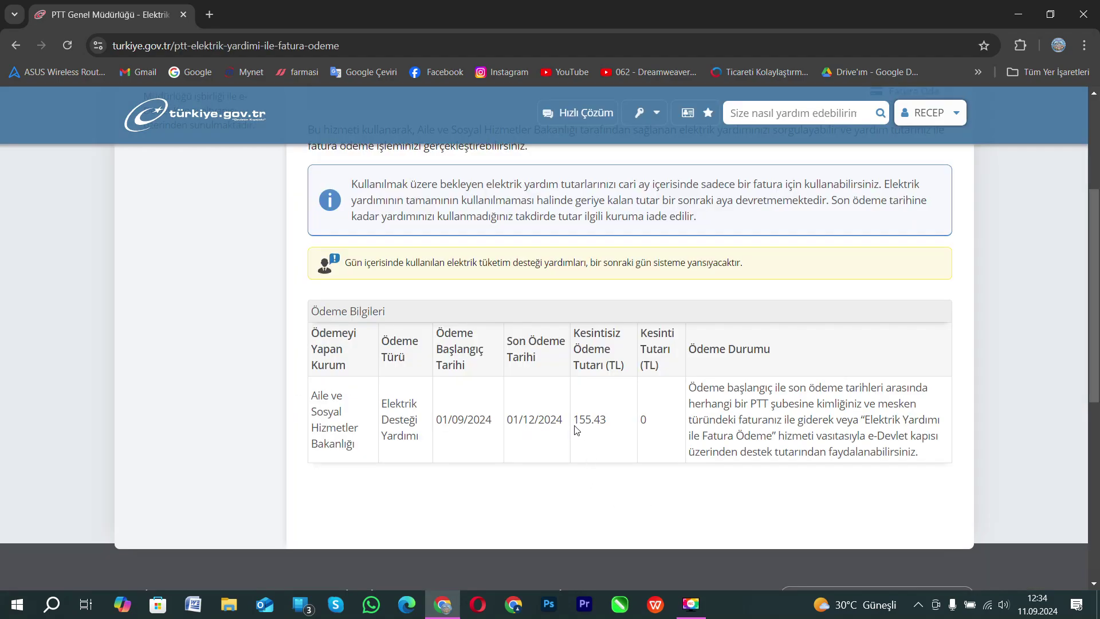
Start paying the electricity bill with the 155.43 TL aid via Fatura Öde.
scroll(762, 430, "up", 1)
scroll(767, 428, "up", 2)
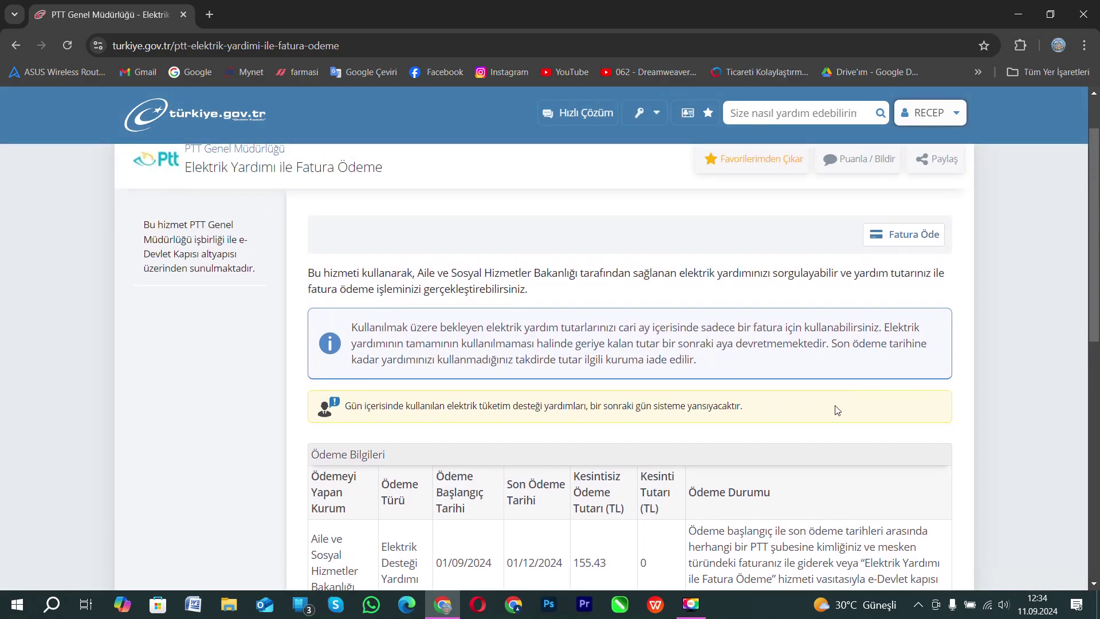
left_click(909, 234)
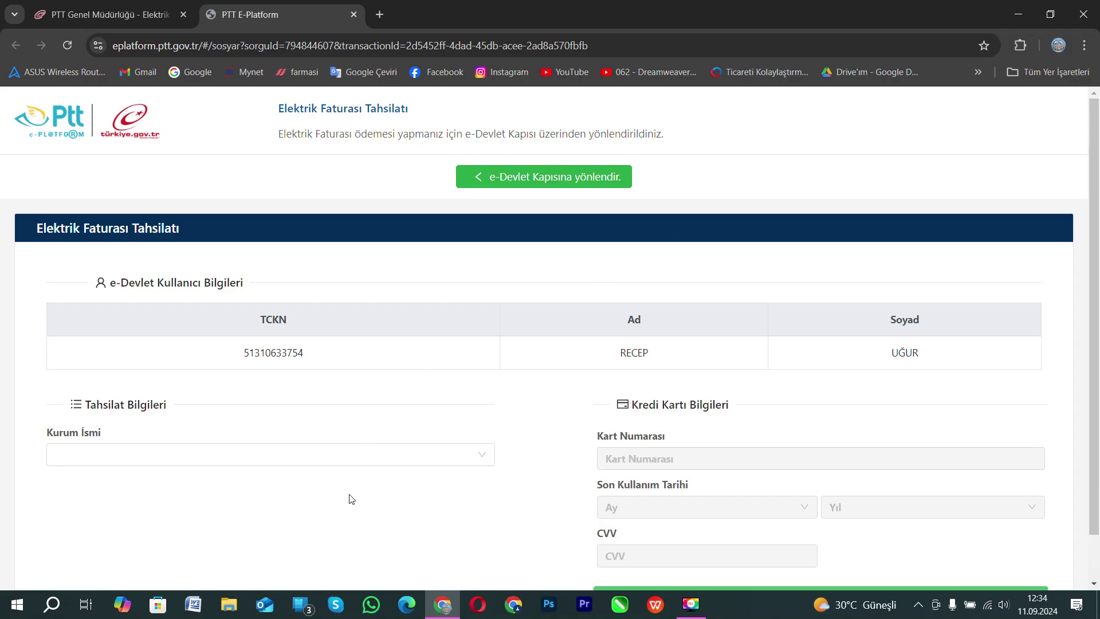
Choose Yeşilırmak EPAŞ as the electricity institution in Kurum İsmi.
left_click(484, 455)
left_click(484, 455)
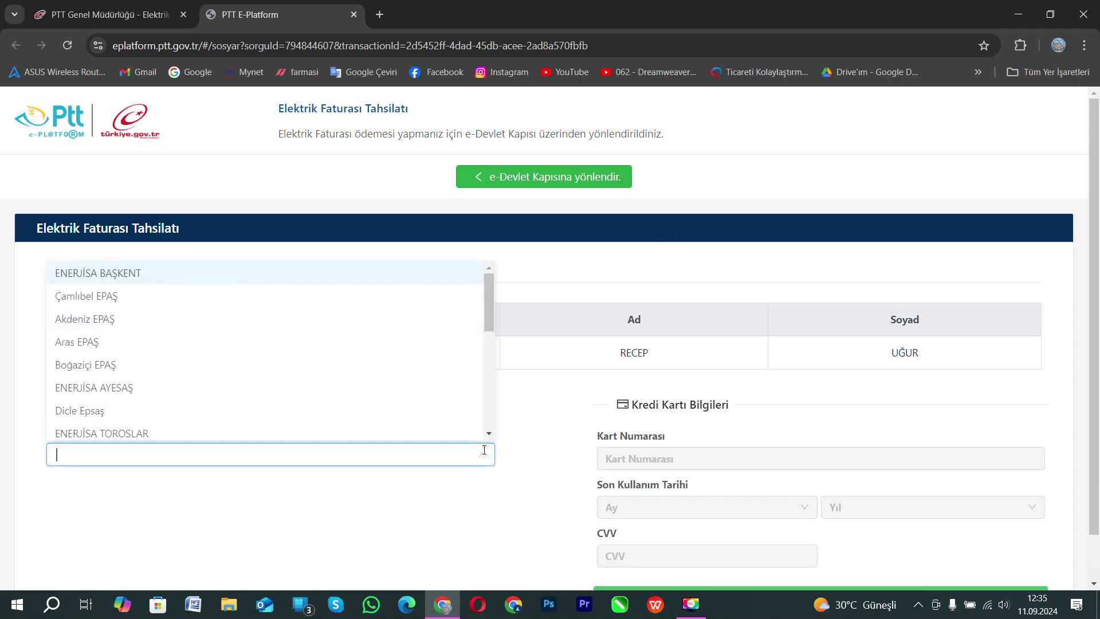
scroll(236, 408, "down", 3)
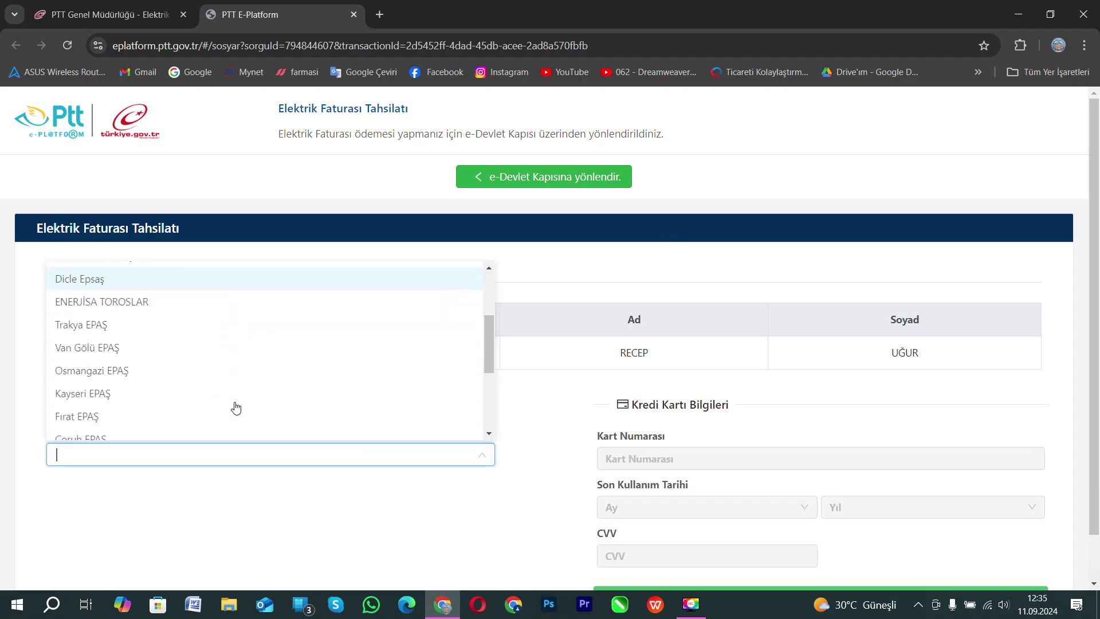
scroll(236, 407, "down", 3)
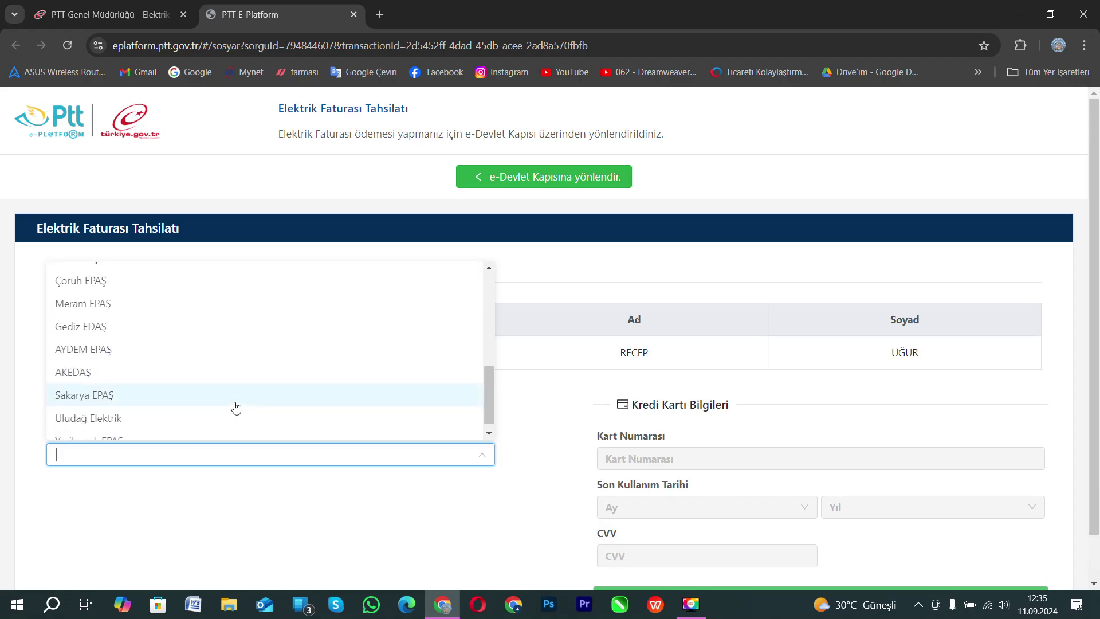
scroll(236, 407, "down", 1)
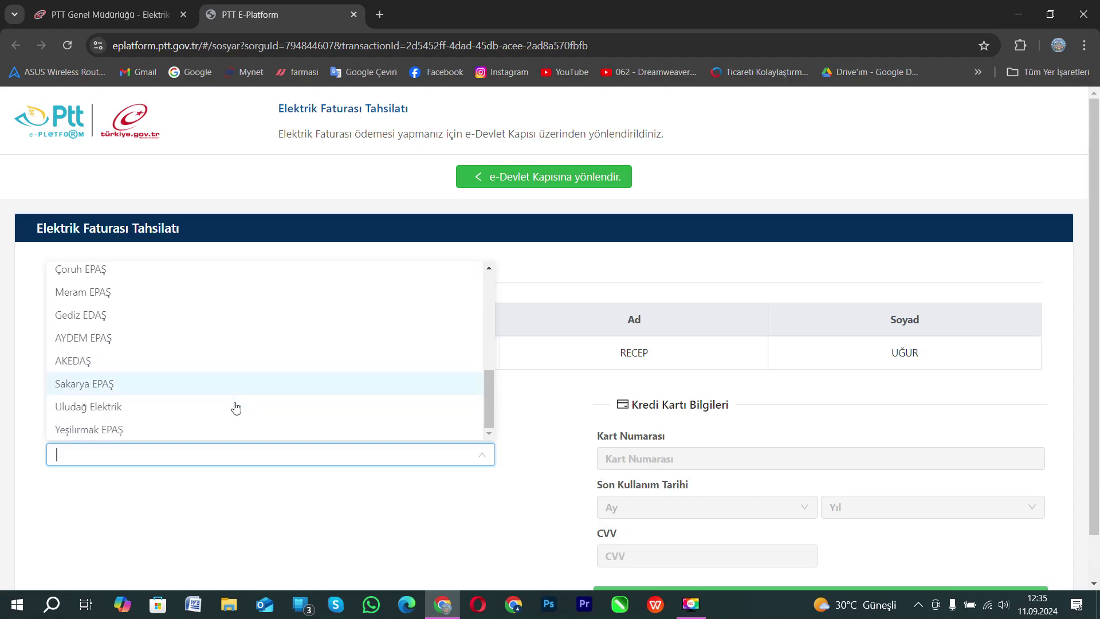
left_click(100, 430)
scroll(593, 406, "down", 1)
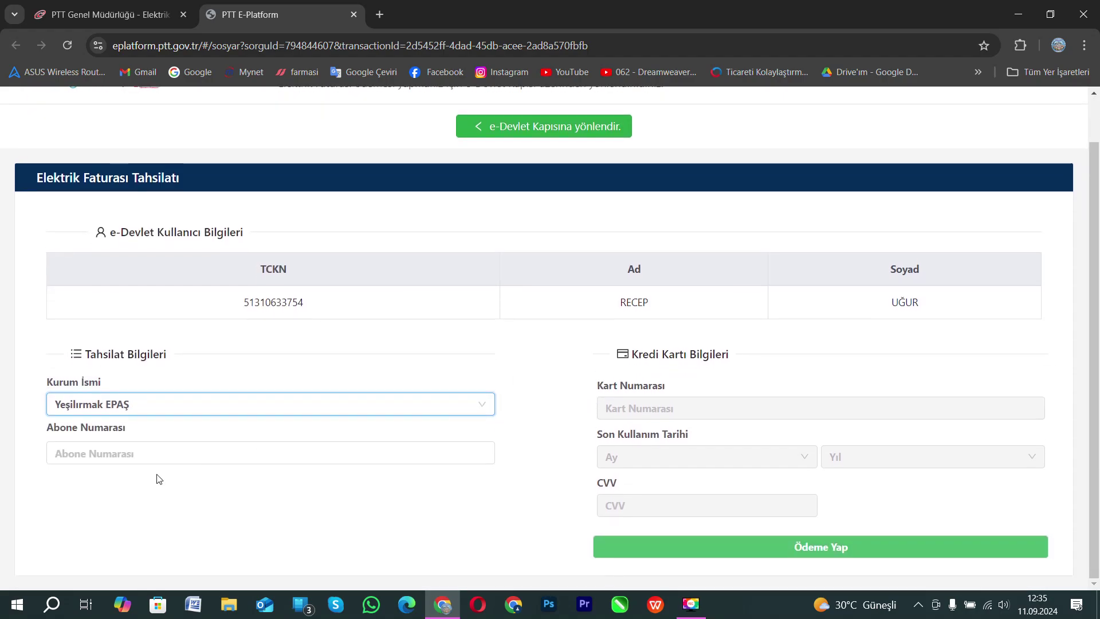
Paste the subscriber number into Abone Numarası and confirm the debt query.
left_click(91, 459)
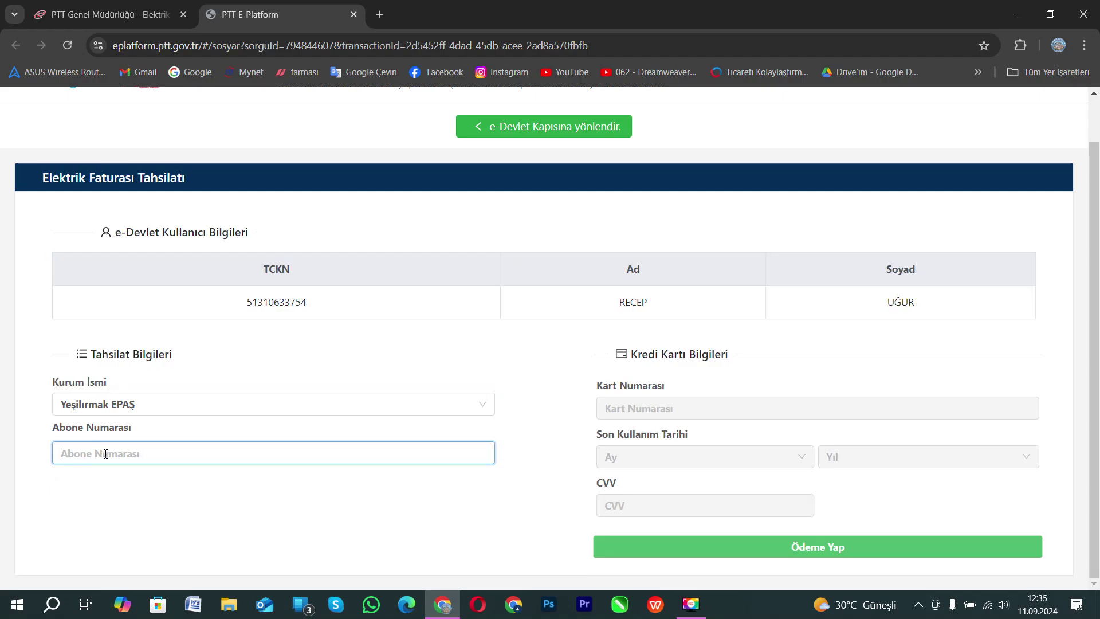
right_click(105, 454)
left_click(179, 259)
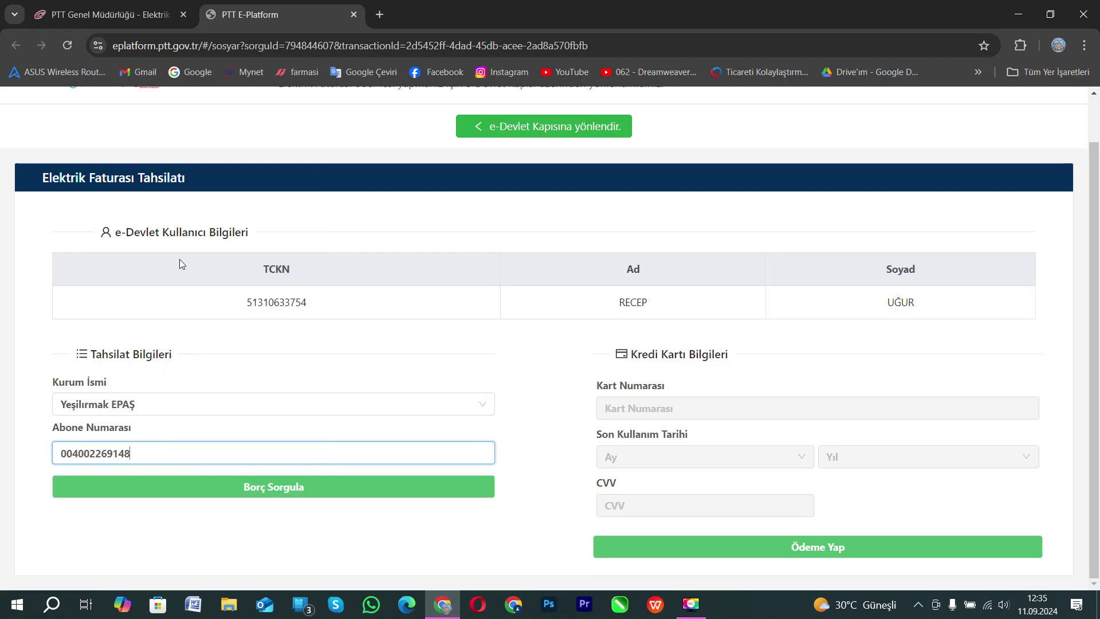
left_click(286, 491)
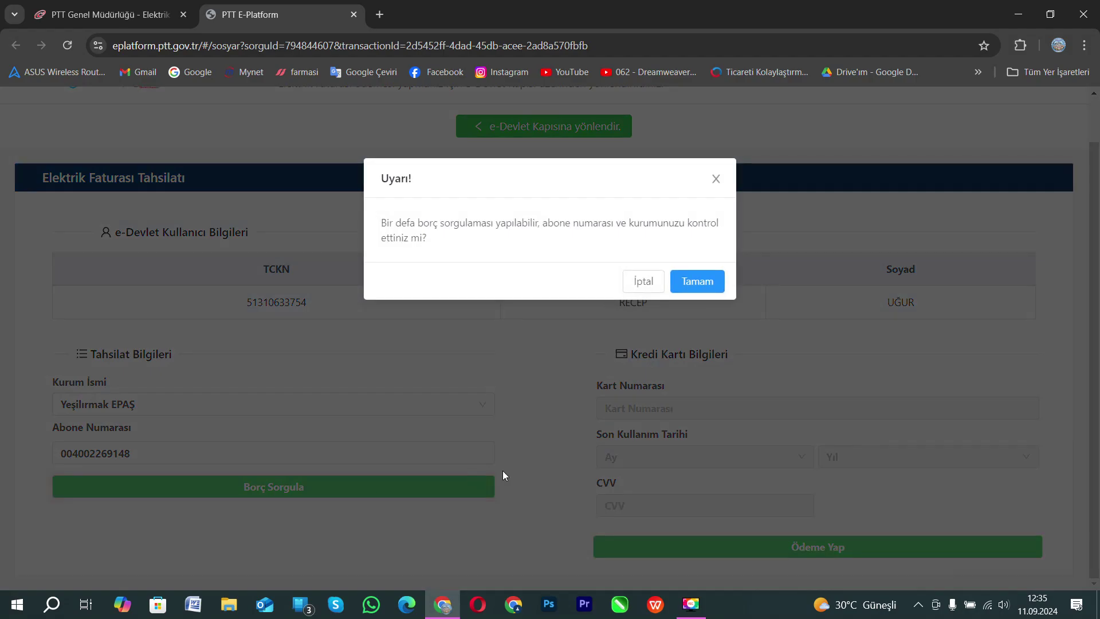
left_click(711, 292)
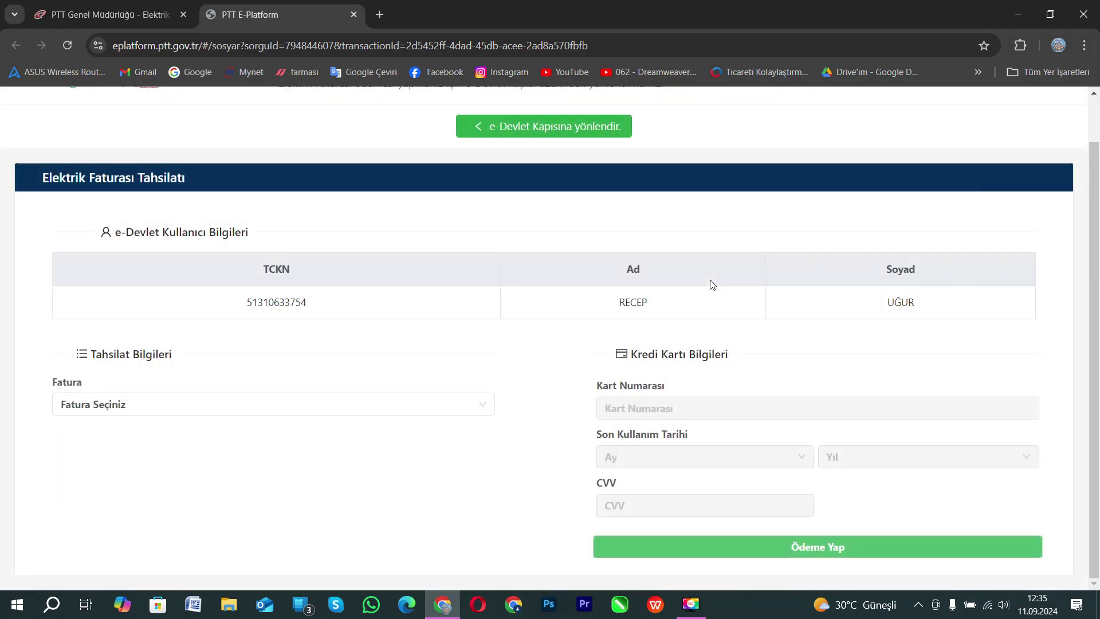
Select the 1181₺ electricity bill and review the 1025.57 ₺ total after aid.
left_click(484, 410)
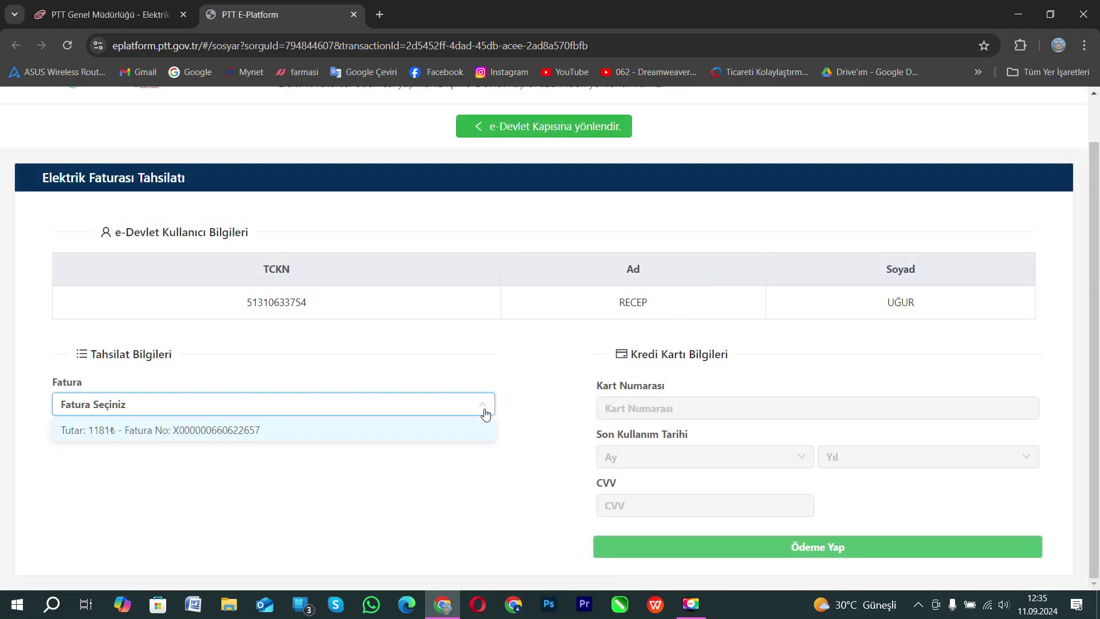
left_click(162, 432)
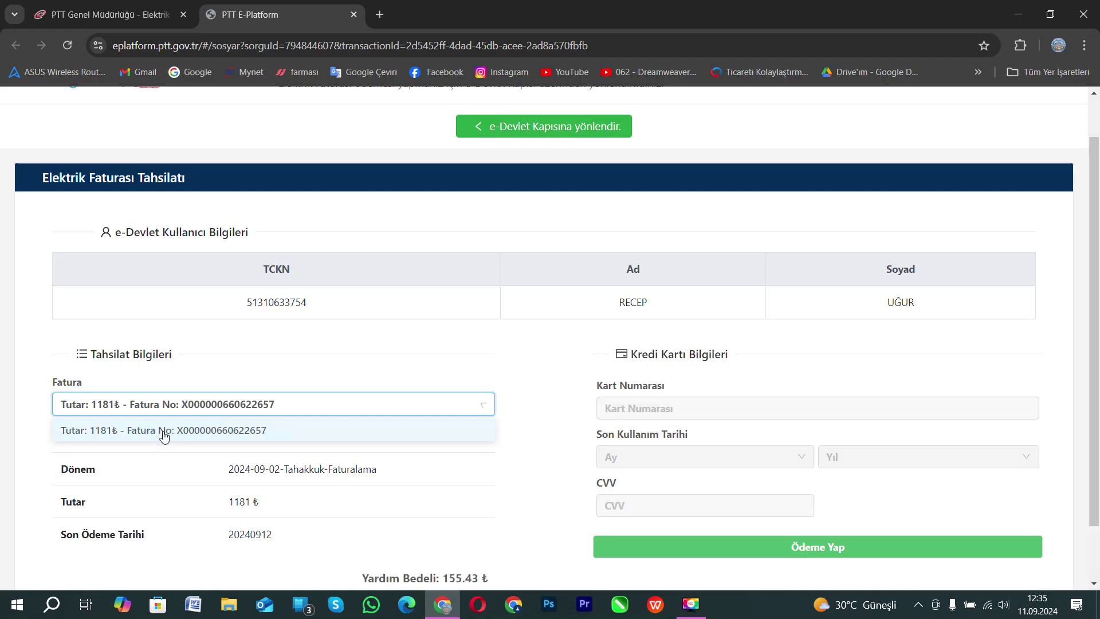
scroll(504, 411, "down", 2)
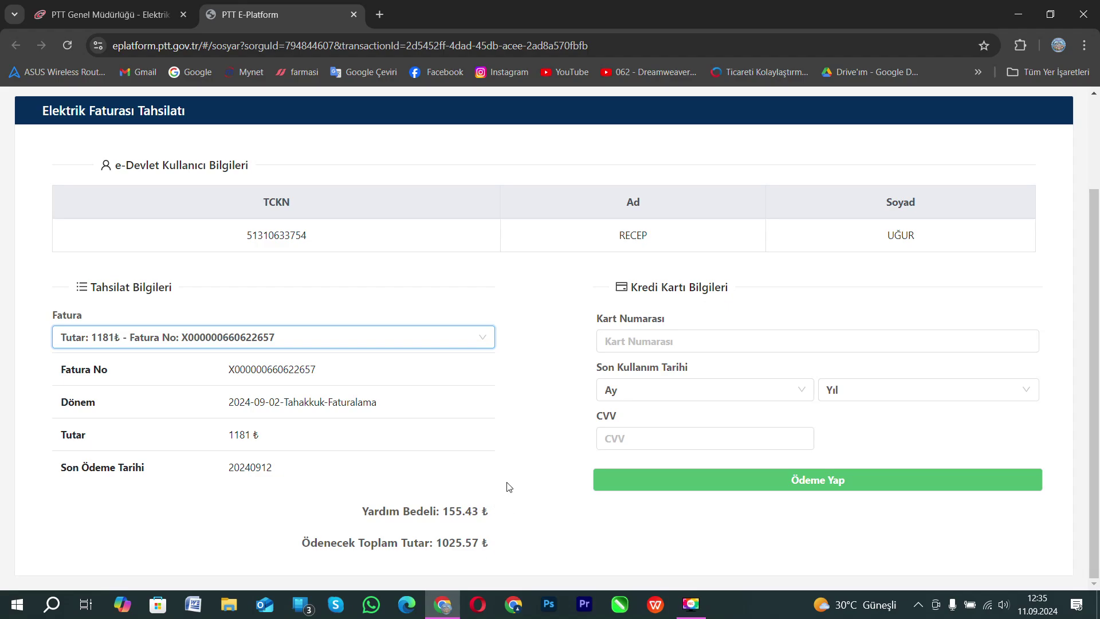
Enter the card number and expiry month, then submit and approve the 1025.57 ₺ payment.
left_click(750, 343)
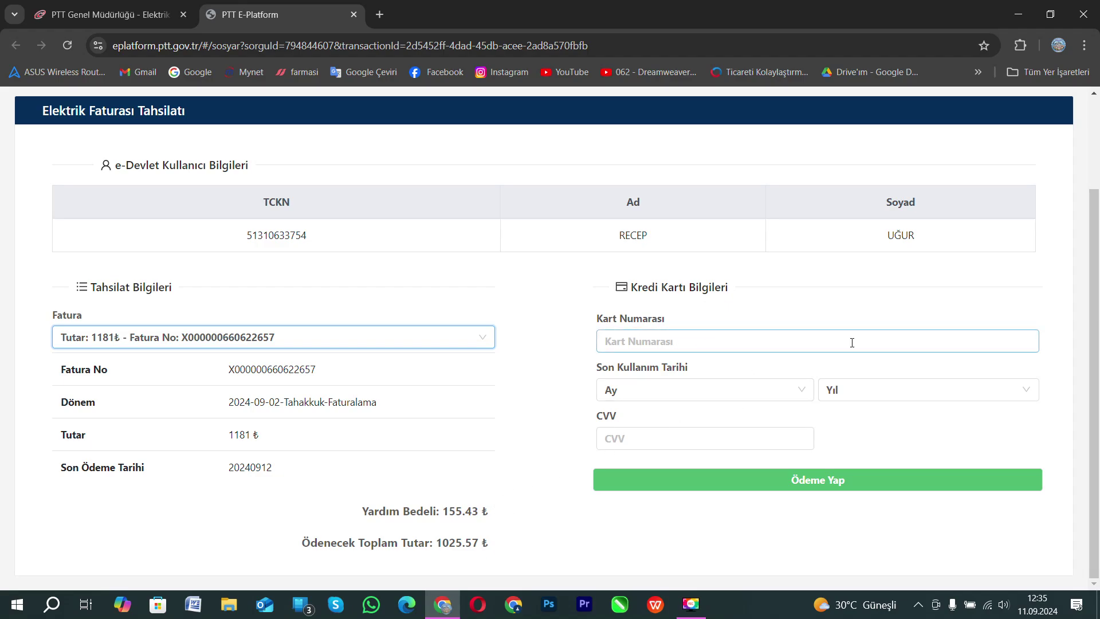
left_click(724, 335)
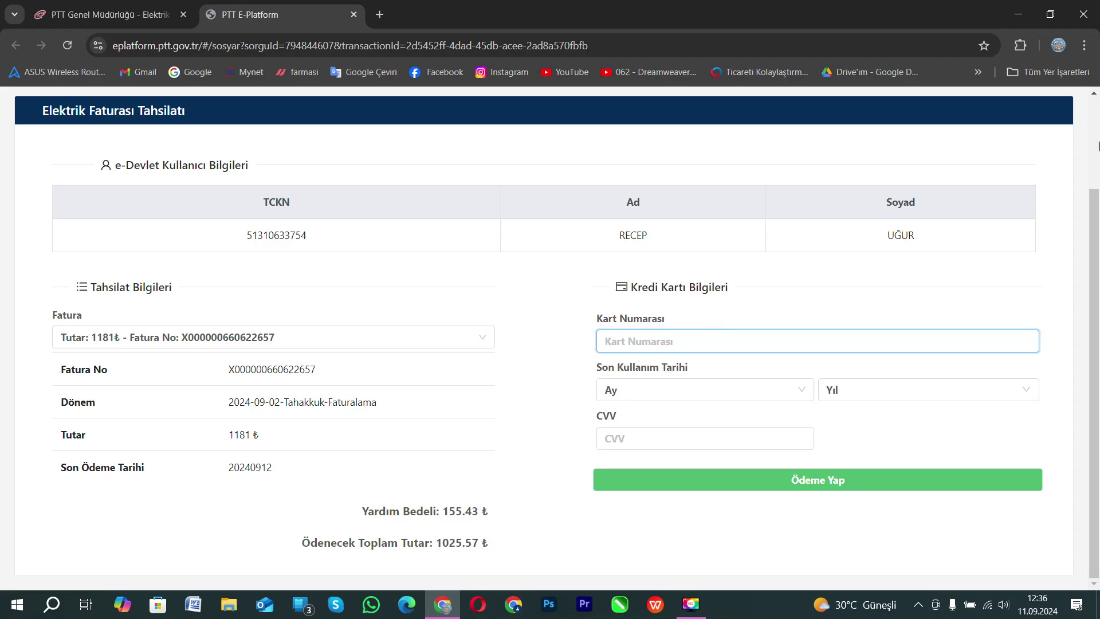
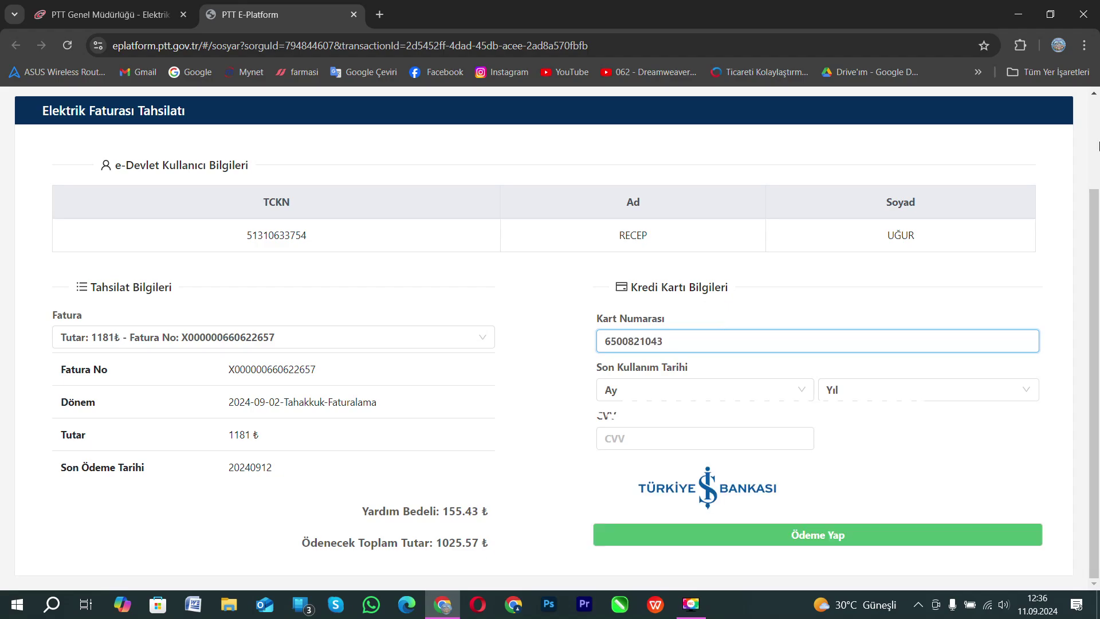
left_click(704, 389)
left_click(630, 530)
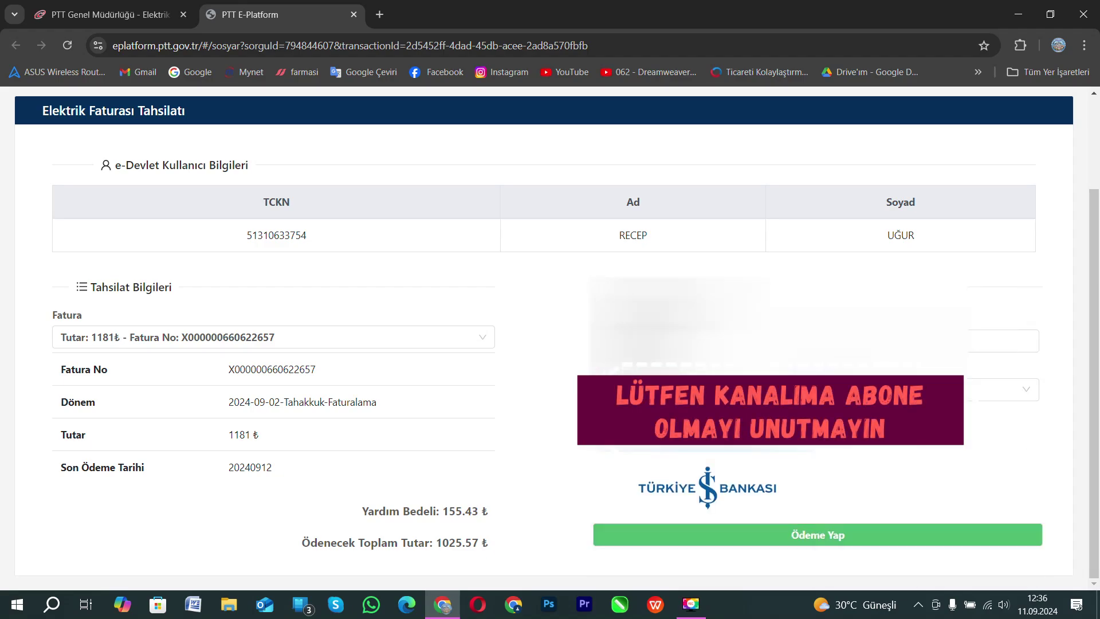
left_click(835, 535)
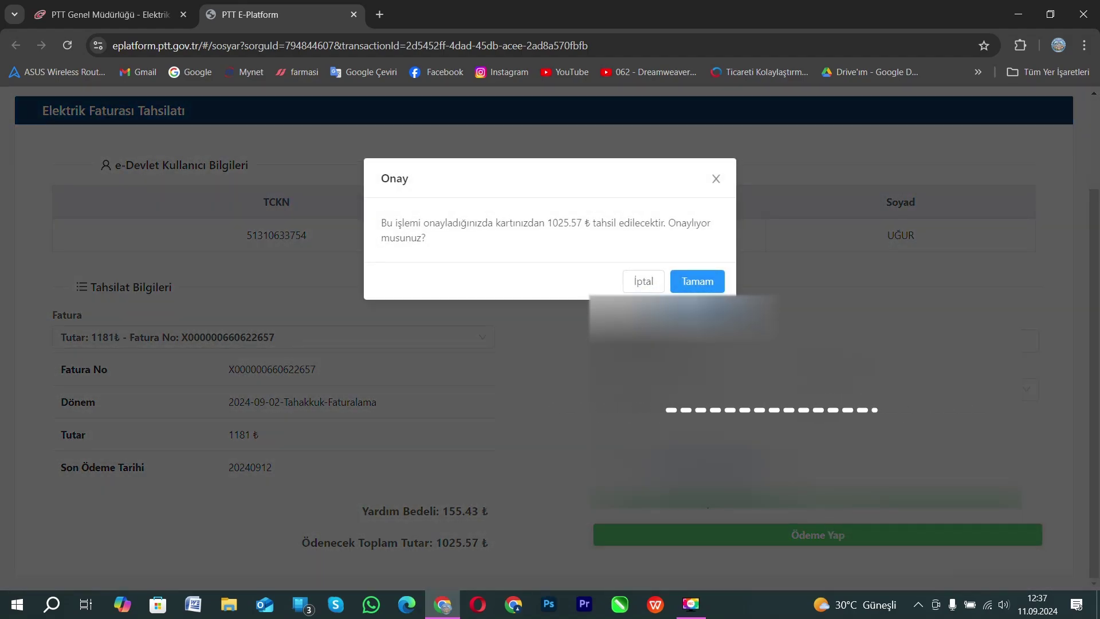
left_click(699, 280)
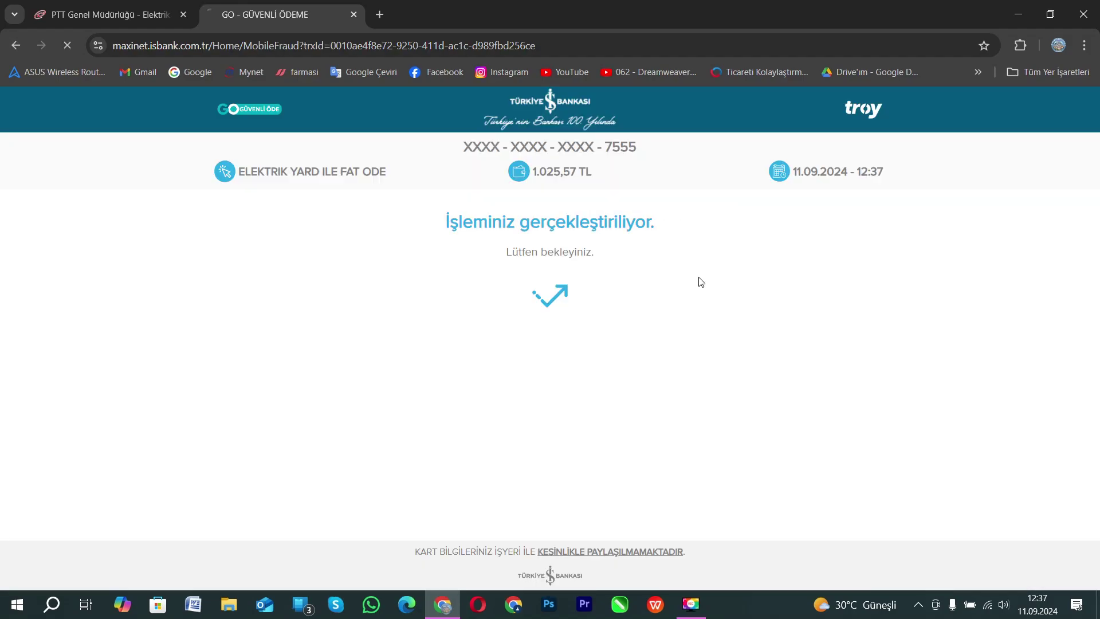
Paste the SMS verification code, approve with ONAYLA, then close the PTT success tab.
key("ctrl+v")
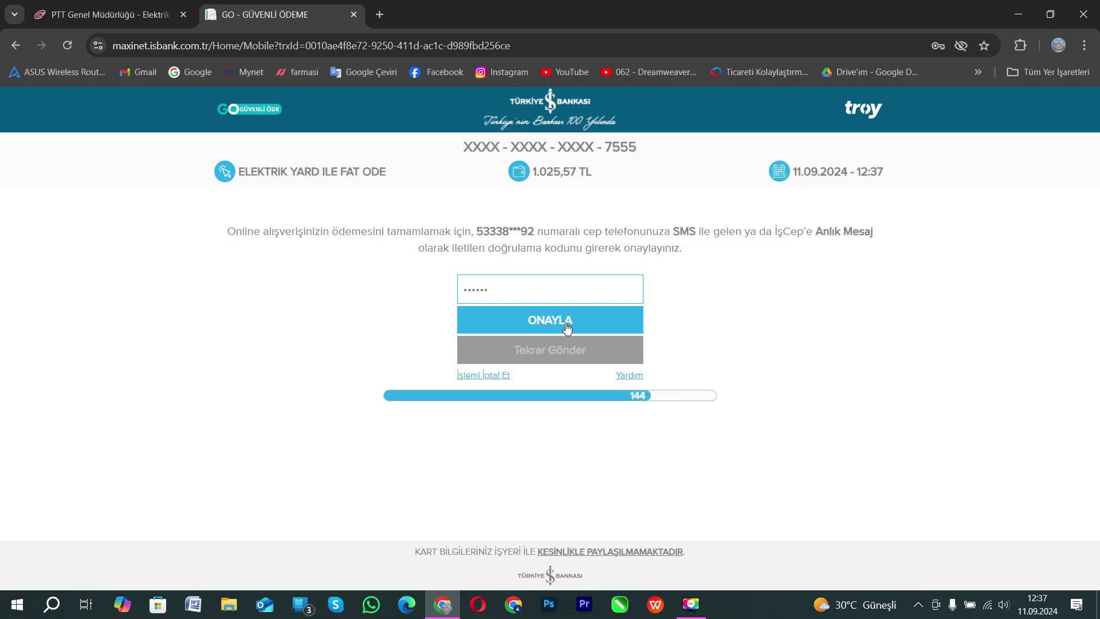
left_click(565, 320)
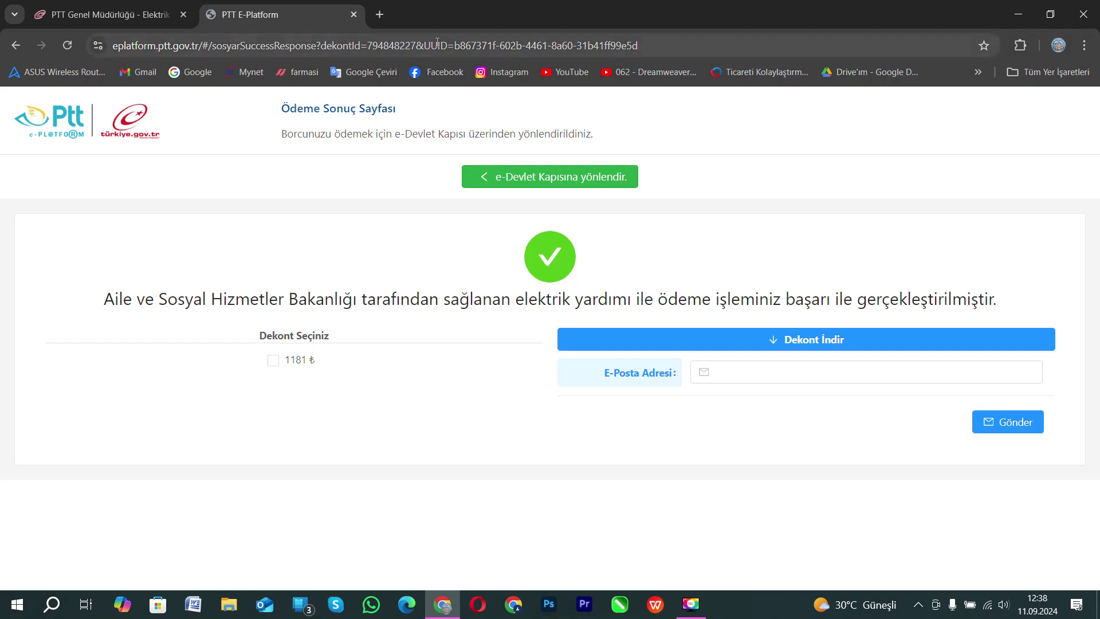
key("ctrl+w")
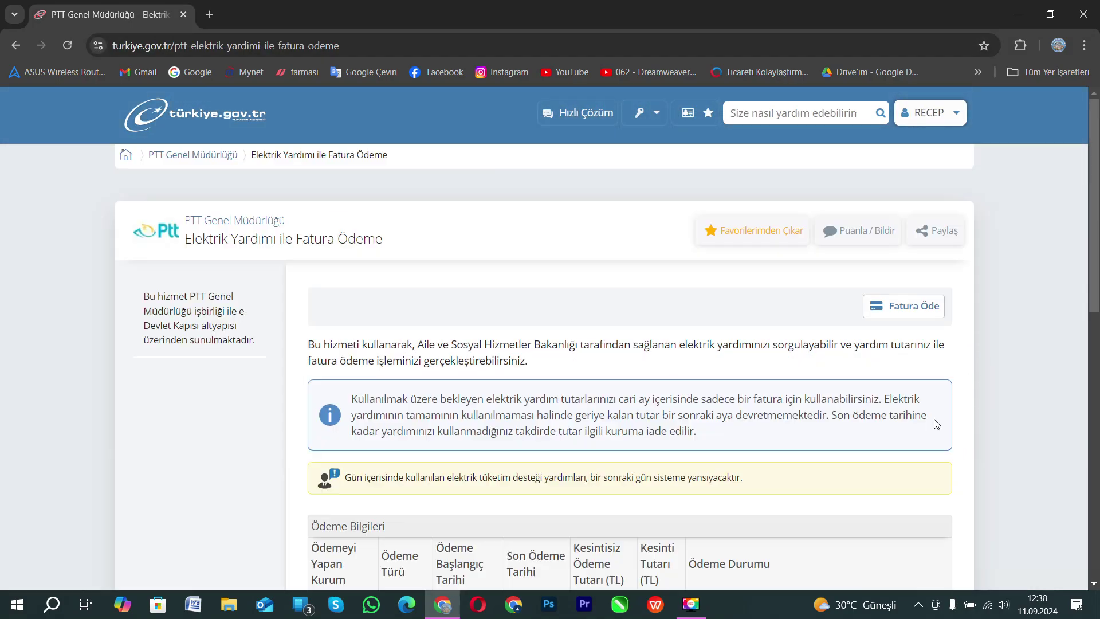